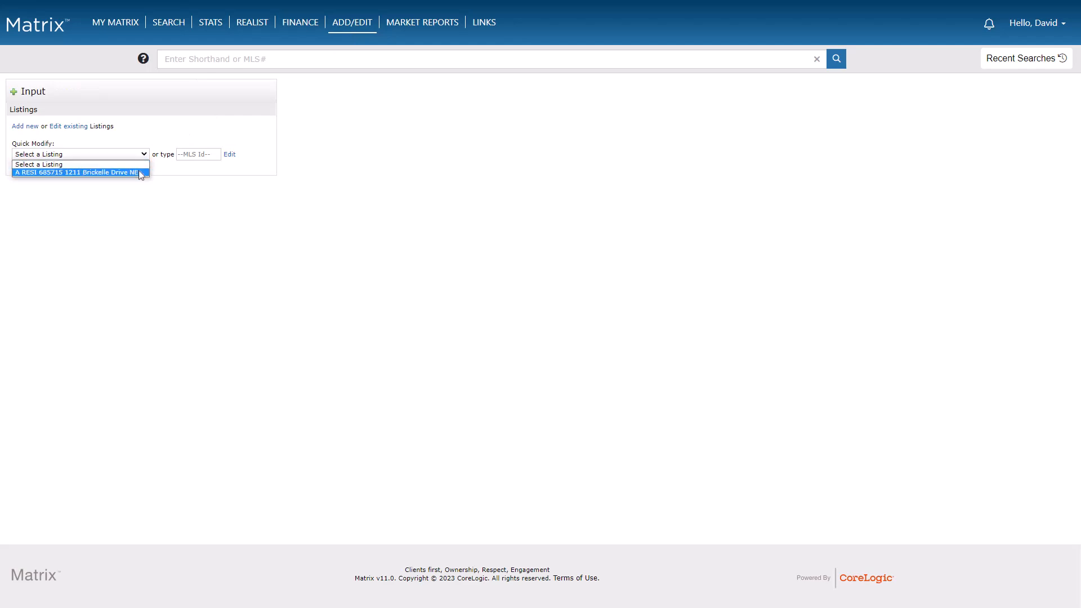
{"action": "left_click", "coordinate": [139, 172]}
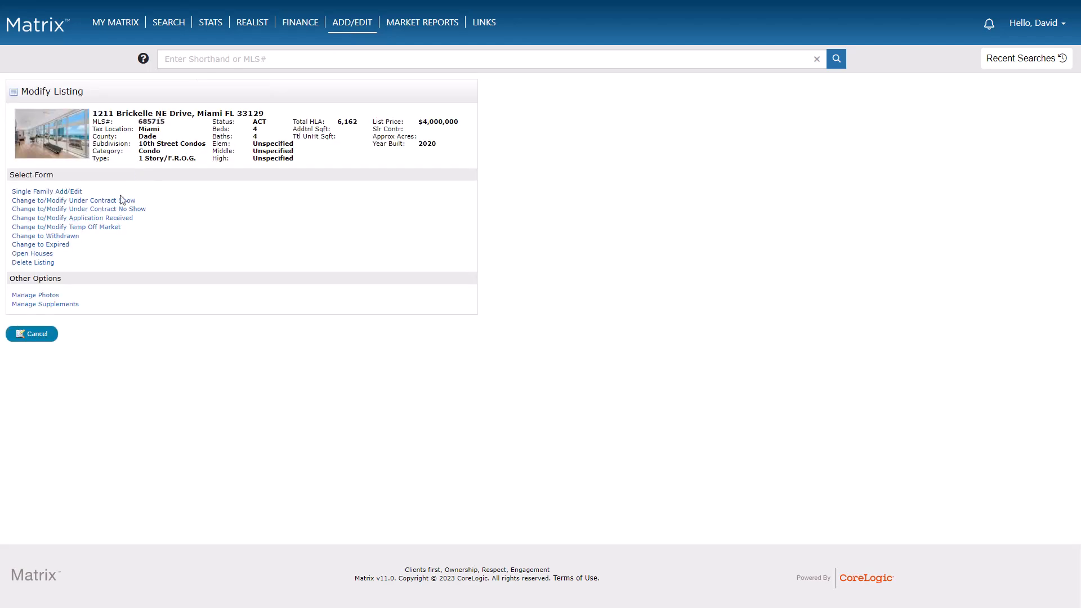
{"action": "left_click", "coordinate": [49, 300]}
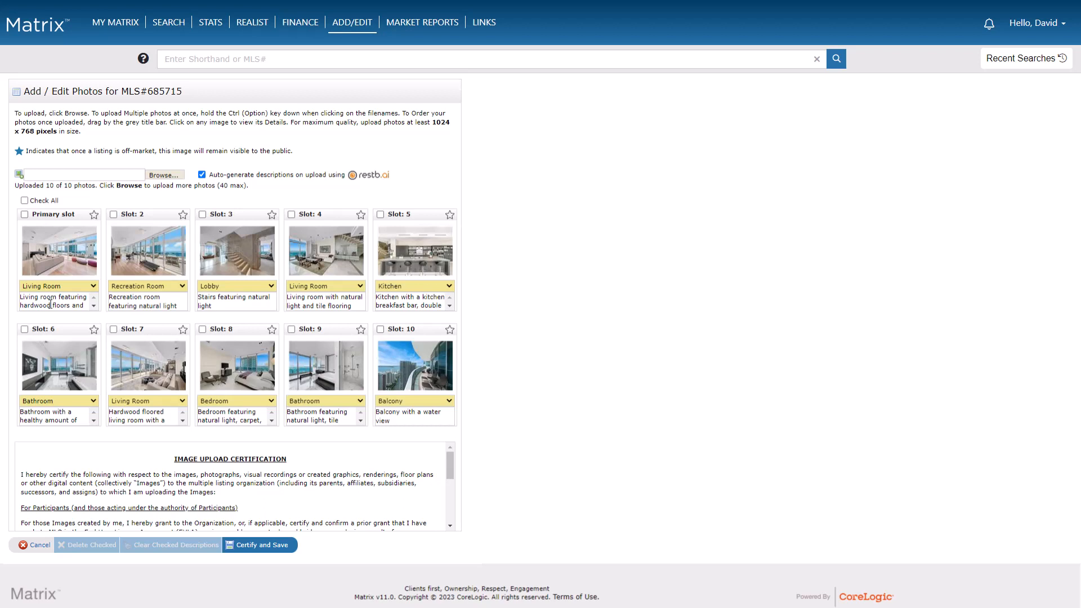
Star the primary and slot 3 photos to keep them visible off-market, then certify and save the photos.
{"action": "left_click", "coordinate": [451, 331]}
{"action": "left_click", "coordinate": [451, 332]}
{"action": "left_click", "coordinate": [94, 215]}
{"action": "left_click", "coordinate": [272, 216]}
{"action": "left_click", "coordinate": [274, 550]}
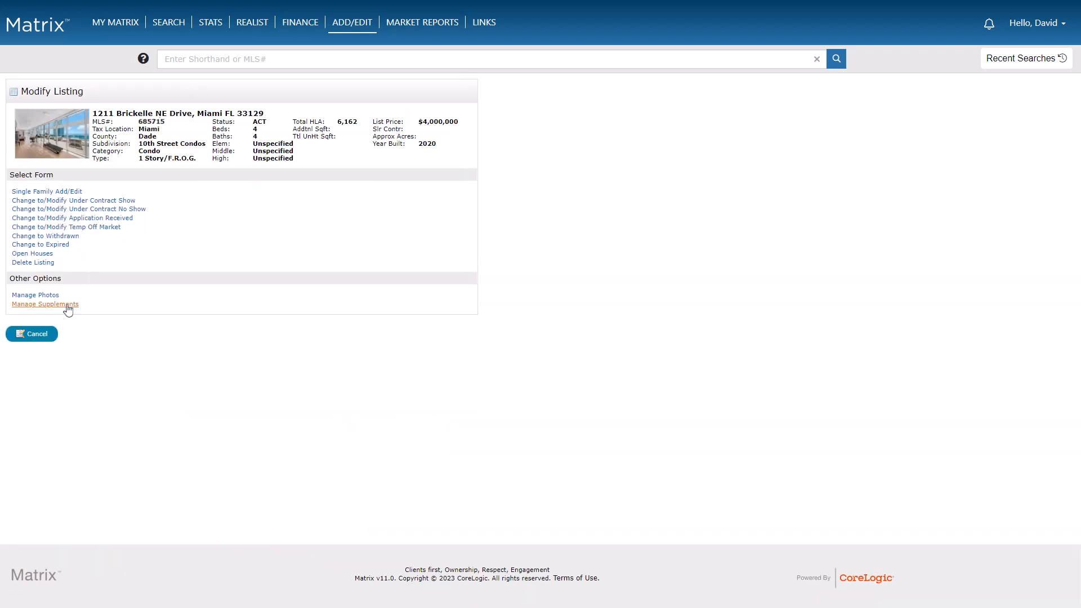
Open the listing's supplements and set the new attachment type to Floor Plan.
{"action": "left_click", "coordinate": [45, 304]}
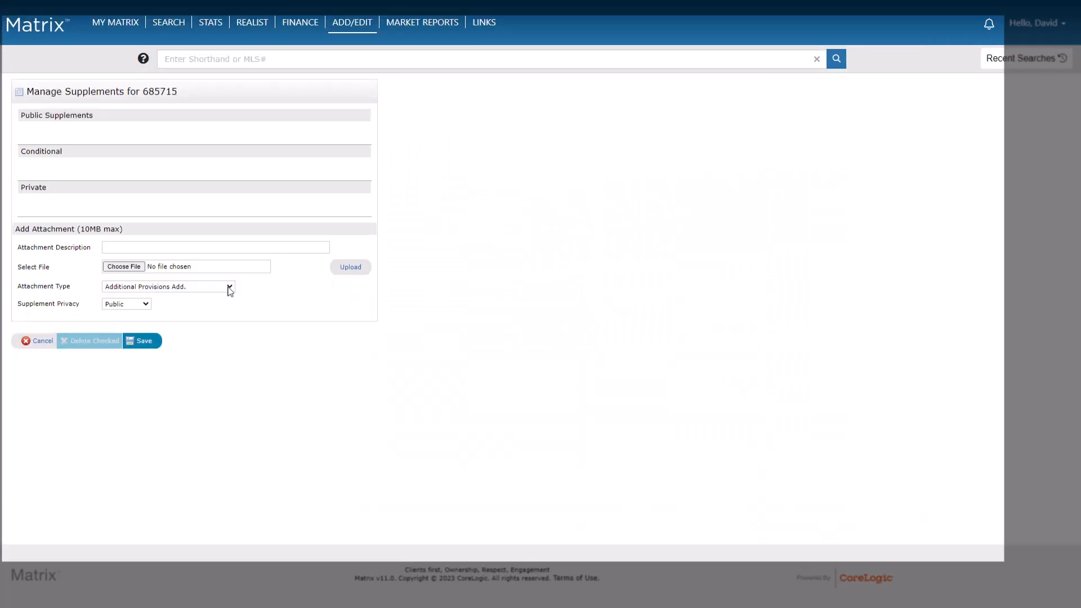
{"action": "left_click", "coordinate": [230, 288]}
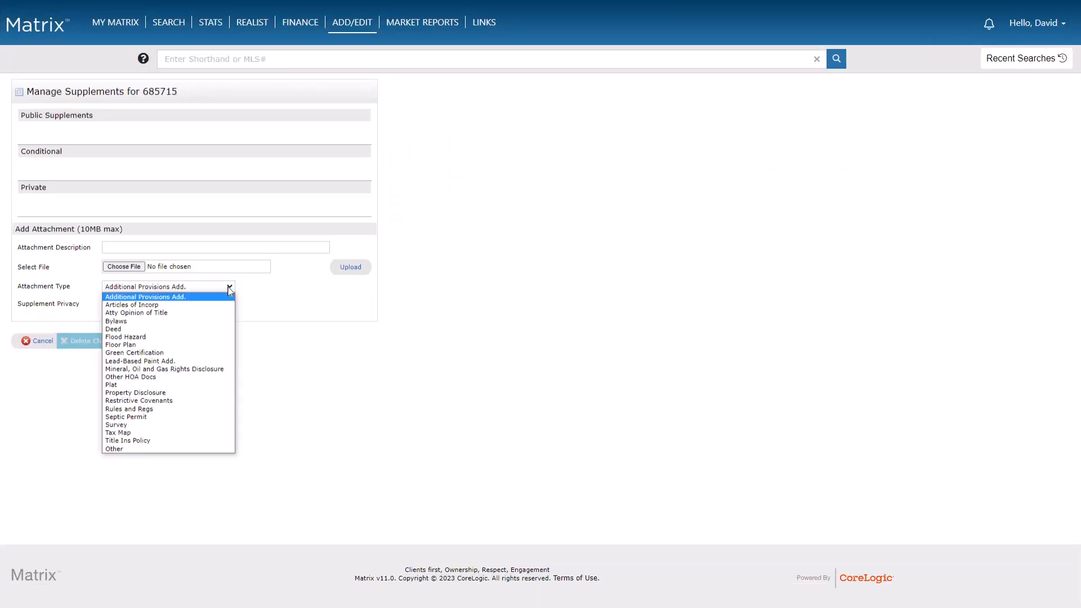
{"action": "left_click", "coordinate": [228, 345]}
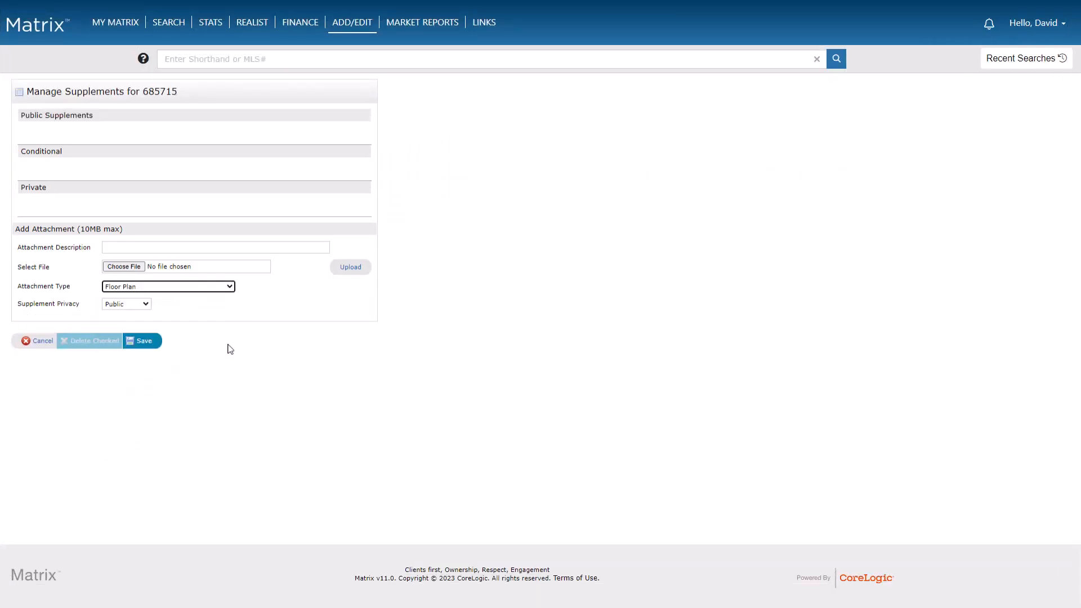
Choose the FloorPlan file from the Supplements folder and describe the attachment as Top Floor.
{"action": "left_click", "coordinate": [199, 270]}
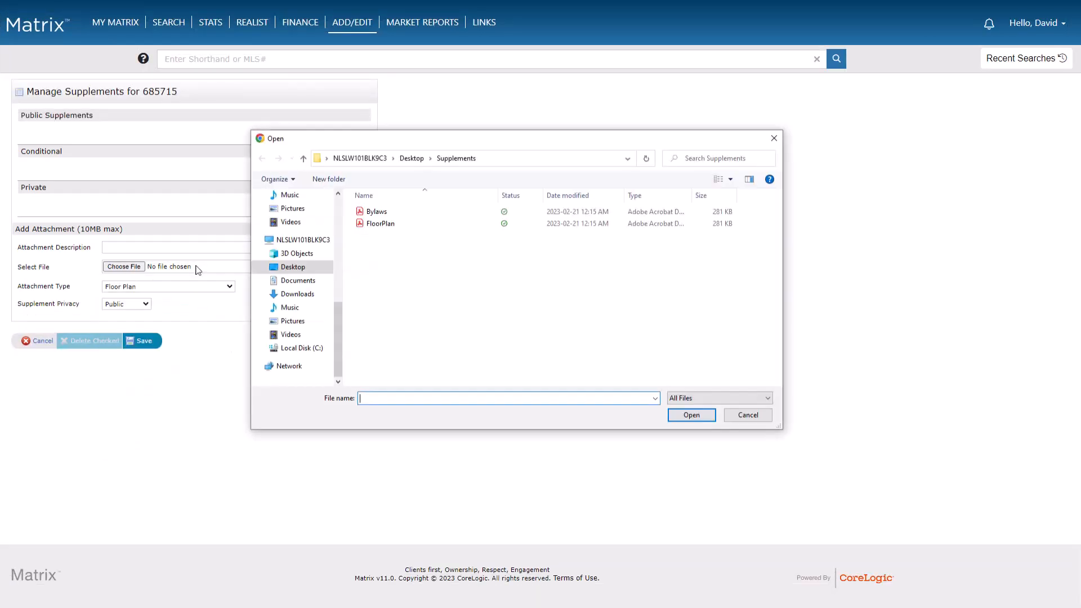
{"action": "left_click", "coordinate": [378, 224]}
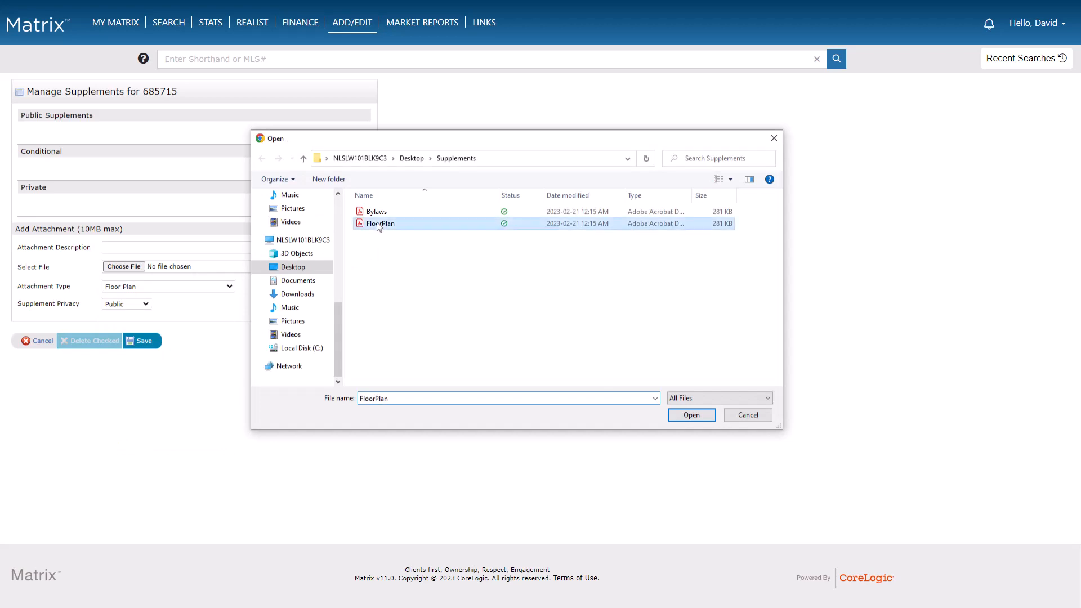
{"action": "left_click", "coordinate": [692, 414]}
{"action": "left_click", "coordinate": [267, 250]}
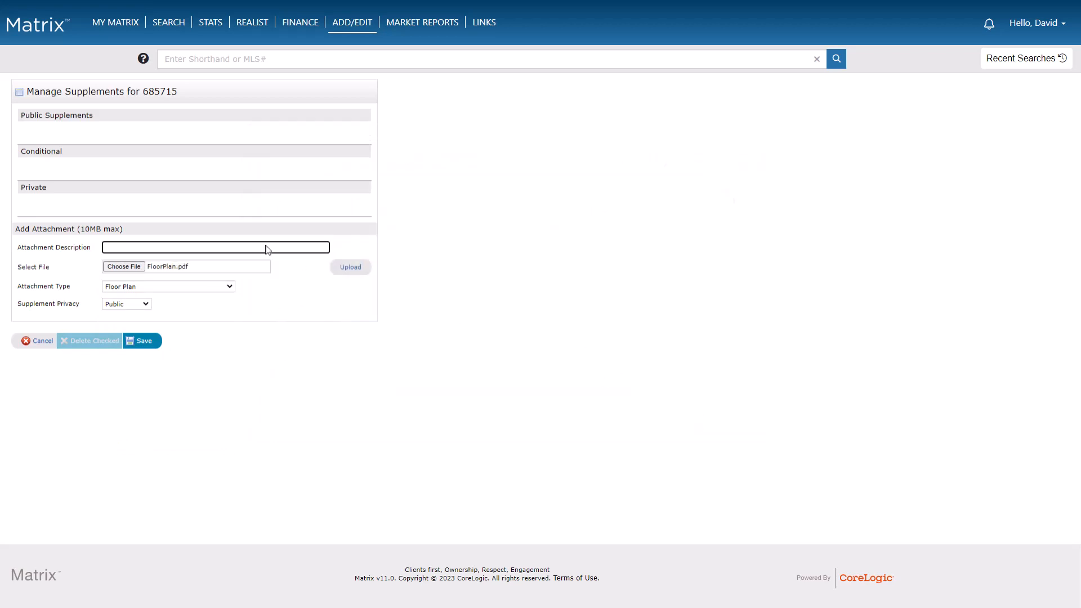
{"action": "type", "text": "Top Floor"}
Set the supplement privacy to Private and upload the floor plan attachment.
{"action": "left_click", "coordinate": [144, 304]}
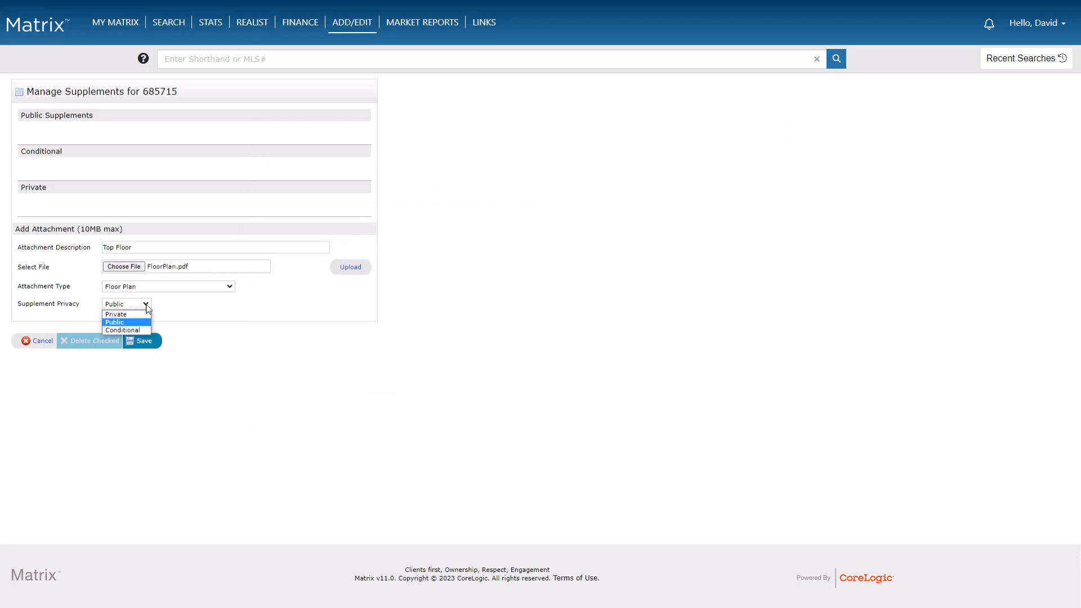
{"action": "left_click", "coordinate": [141, 316]}
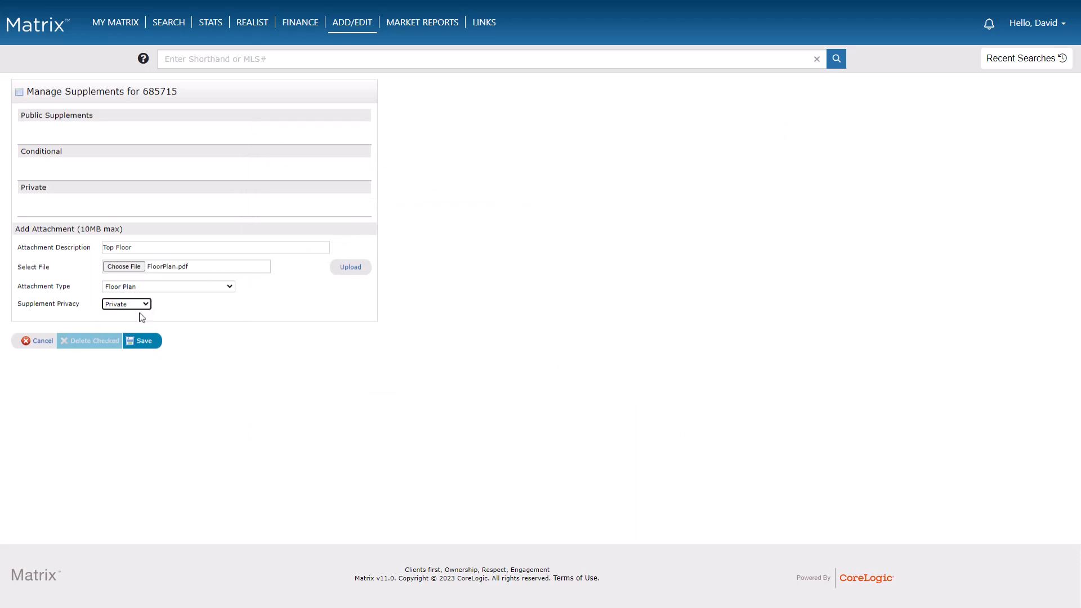
{"action": "left_click", "coordinate": [344, 270]}
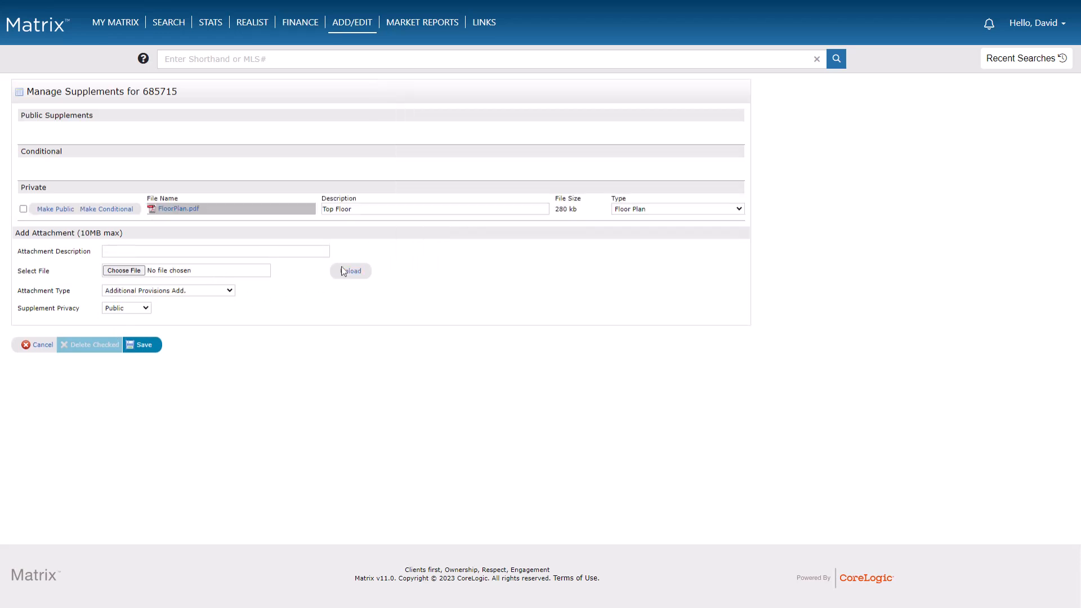
Set the next attachment type to Bylaws and choose the Bylaws file from the Supplements folder.
{"action": "left_click", "coordinate": [230, 291]}
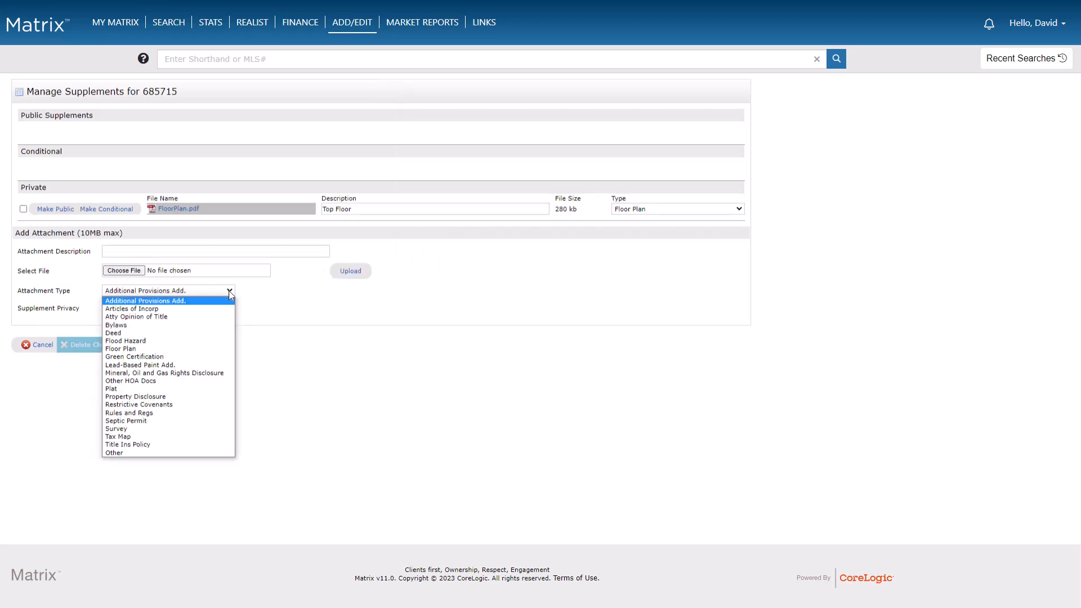
{"action": "left_click", "coordinate": [230, 328]}
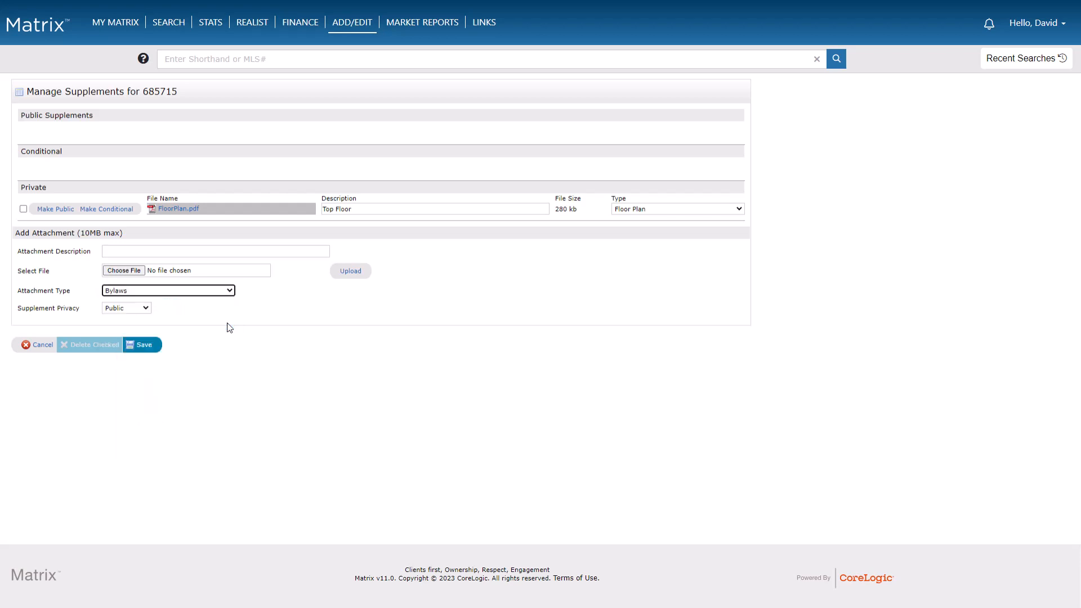
{"action": "left_click", "coordinate": [224, 273]}
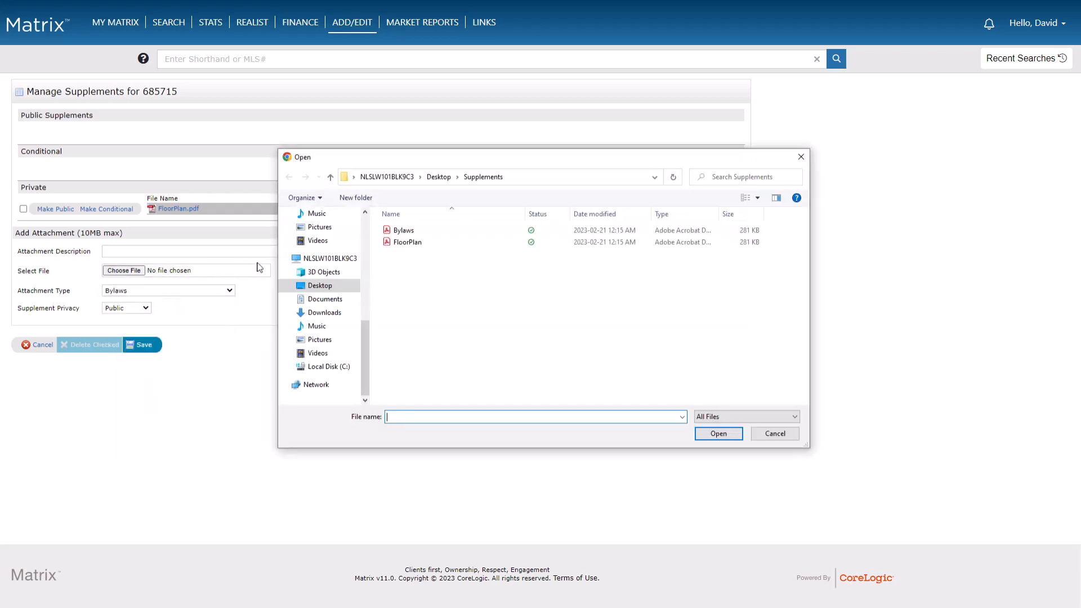
{"action": "left_click", "coordinate": [403, 231]}
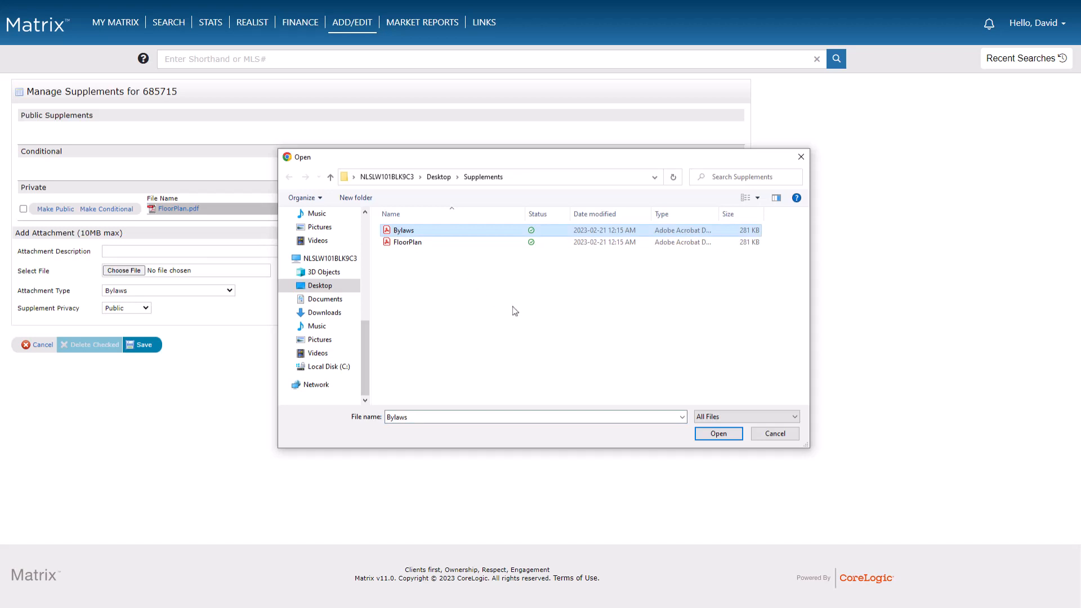
{"action": "left_click", "coordinate": [710, 435]}
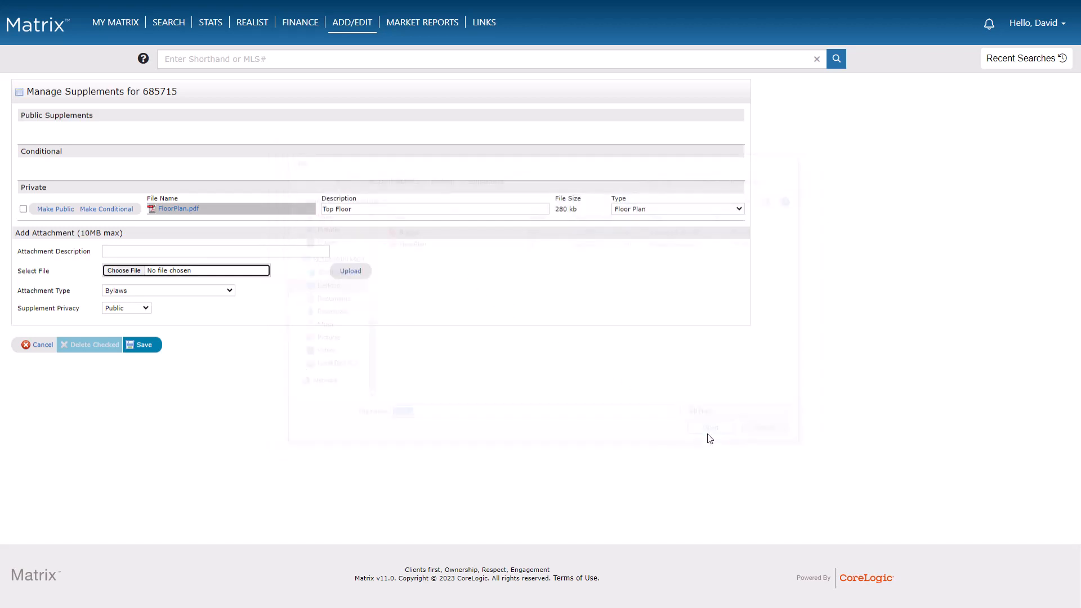
Set the supplement privacy to Conditional and upload the bylaws attachment.
{"action": "left_click", "coordinate": [145, 310]}
{"action": "left_click", "coordinate": [123, 334]}
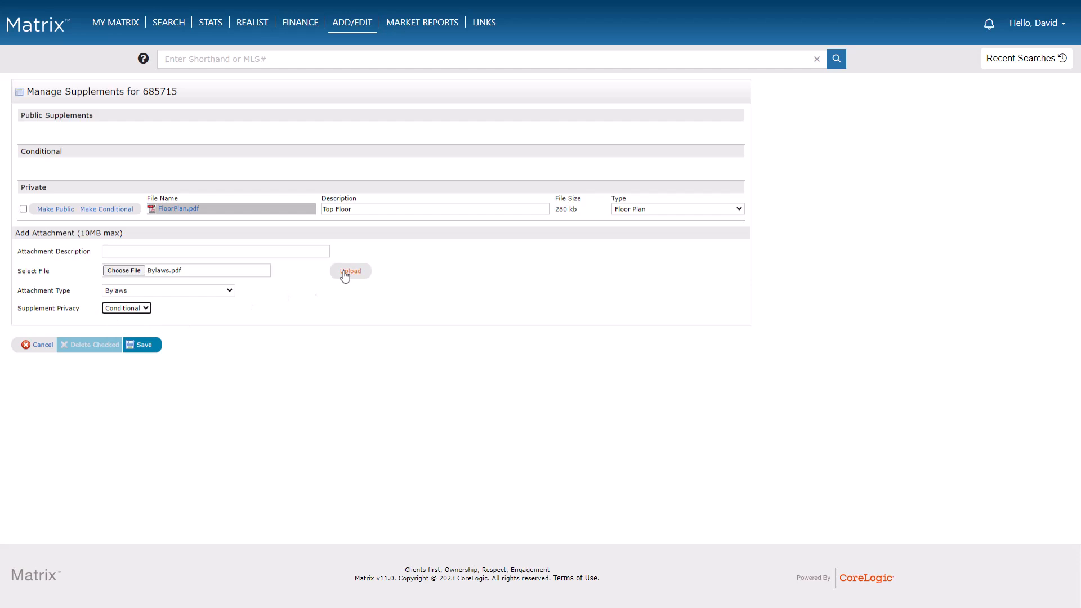
{"action": "left_click", "coordinate": [349, 271]}
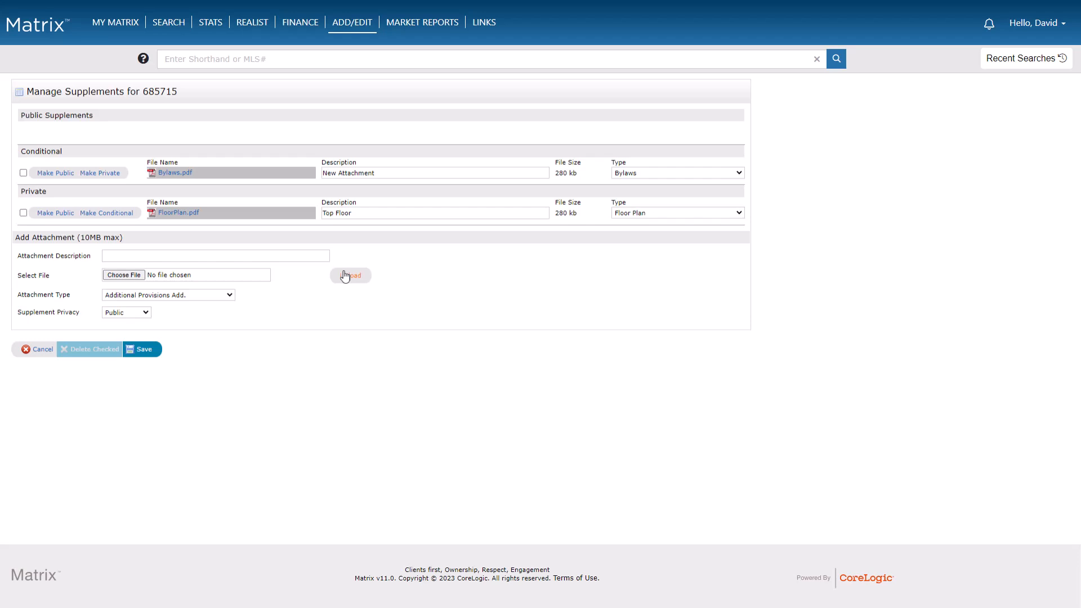
Try to change the bylaws attachment's description to Condo Bylaws.
{"action": "left_click", "coordinate": [401, 173]}
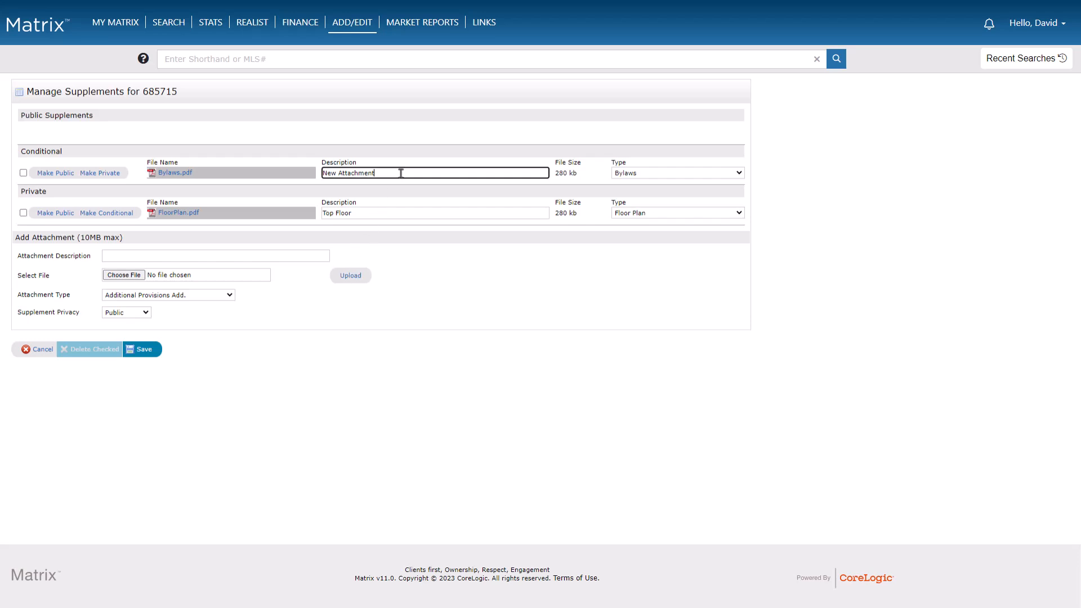
{"action": "left_click_drag", "start_coordinate": [401, 173], "coordinate": [319, 173]}
{"action": "type", "text": "Condo Bylaws"}
Make the Top Floor floor plan attachment public and save the supplements.
{"action": "left_click", "coordinate": [60, 214]}
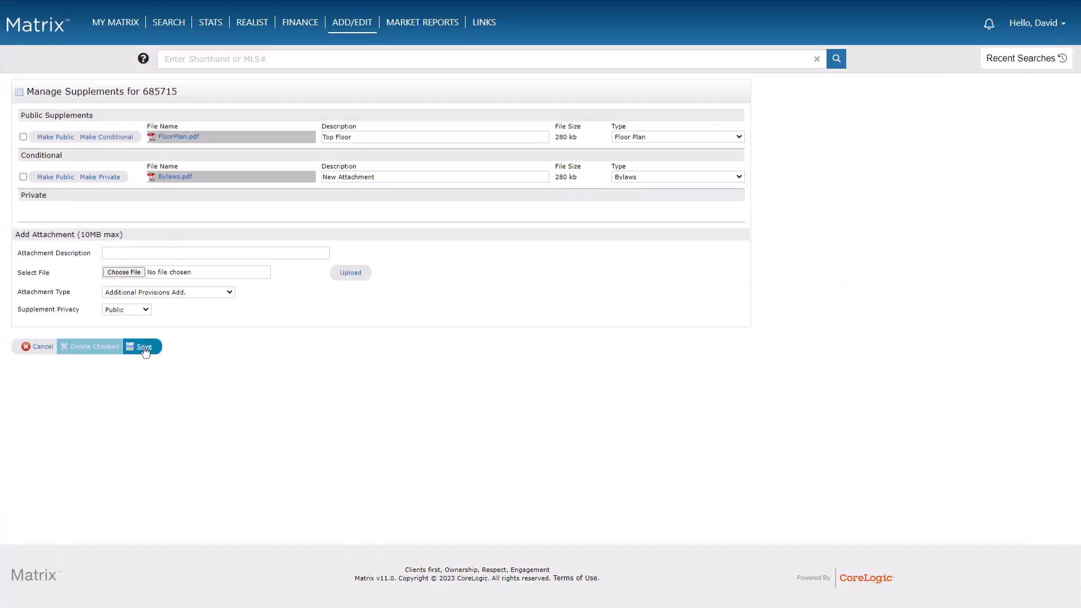
{"action": "left_click", "coordinate": [144, 347]}
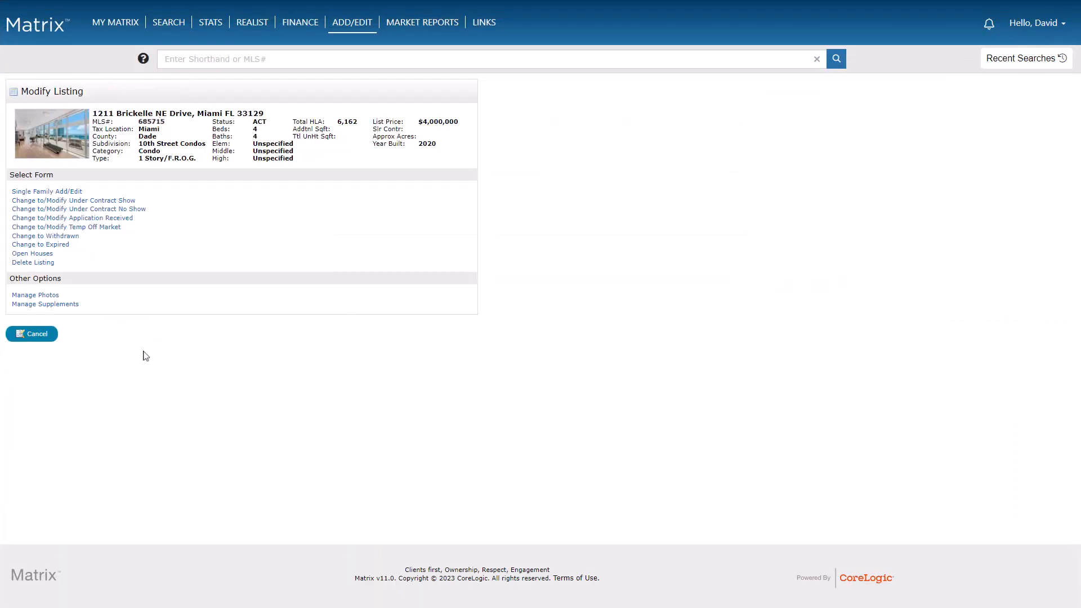